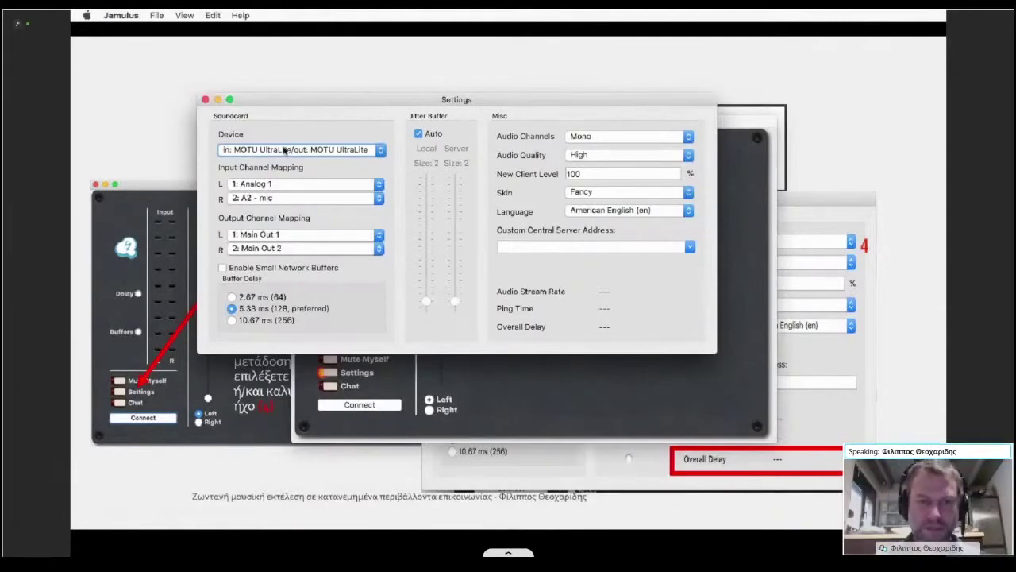
Examine the available input/output device combinations for the soundcard without changing the MOTU UltraLite selection
left_click(284, 151)
left_click(469, 116)
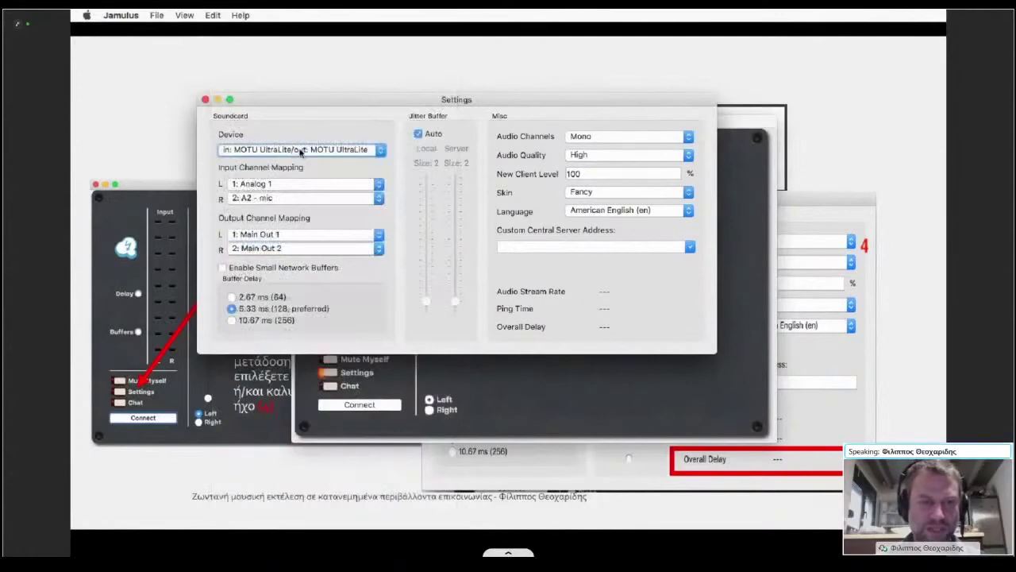
left_click(300, 151)
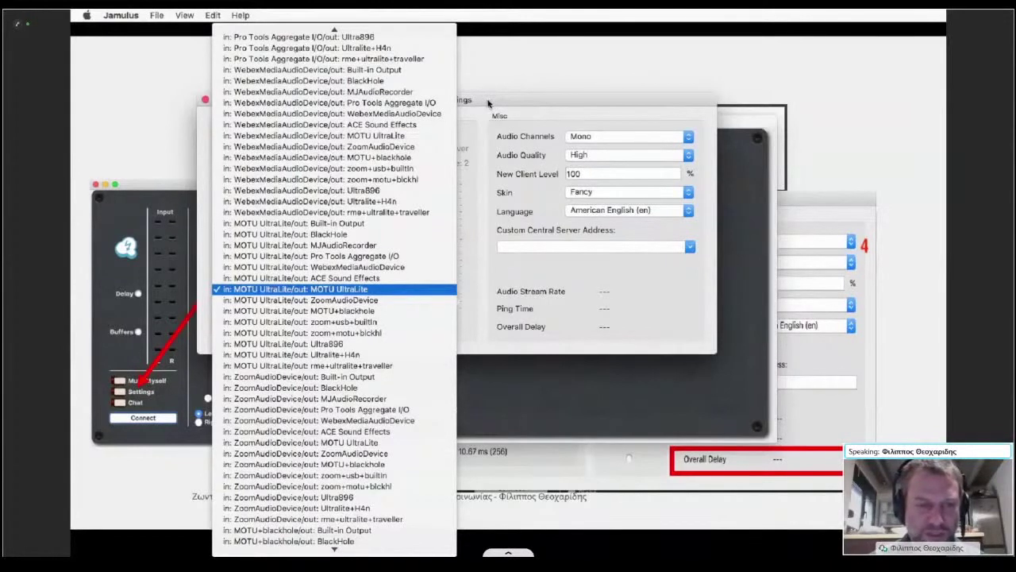
key("Down")
key("Down")
key("Down")
key("Down")
key("Down")
key("Up")
key("Up")
key("Up")
key("Up")
key("Up")
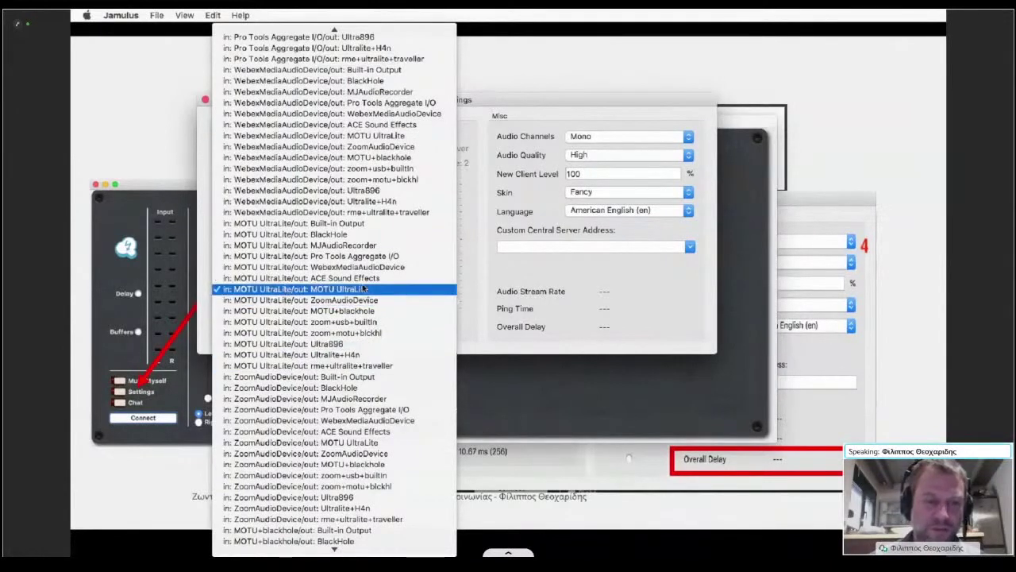
key("Up")
key("Up")
key("Up")
key("Up")
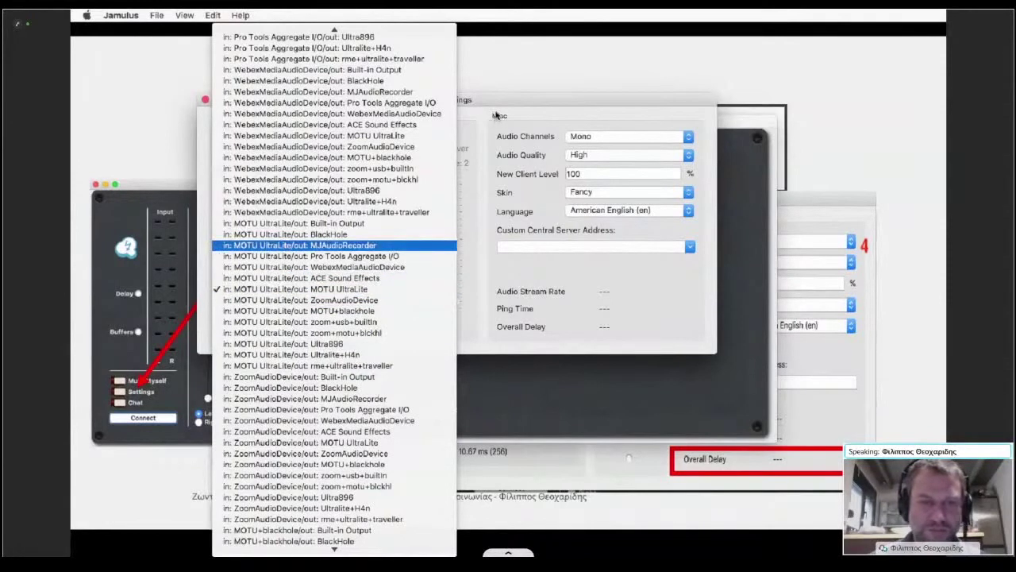
key("Escape")
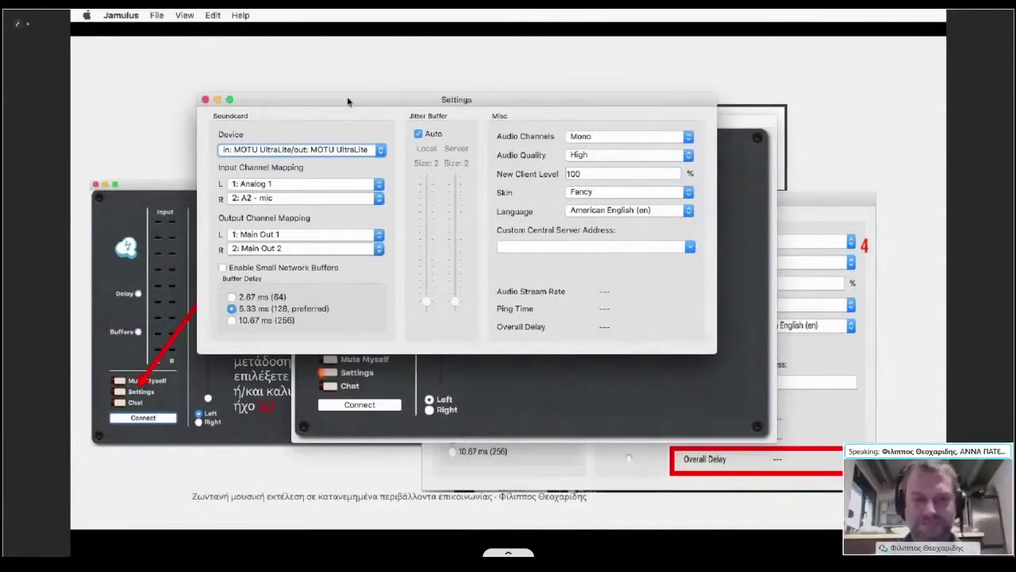
Review the buffer delay choices and the available options for audio channels and audio quality without changing them
key("Right")
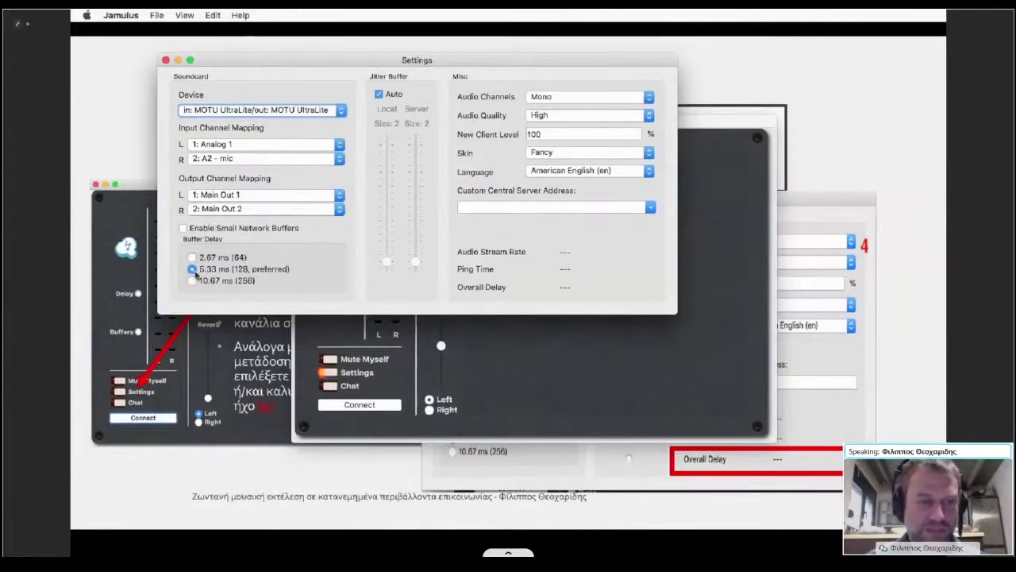
mouse_move(192, 259)
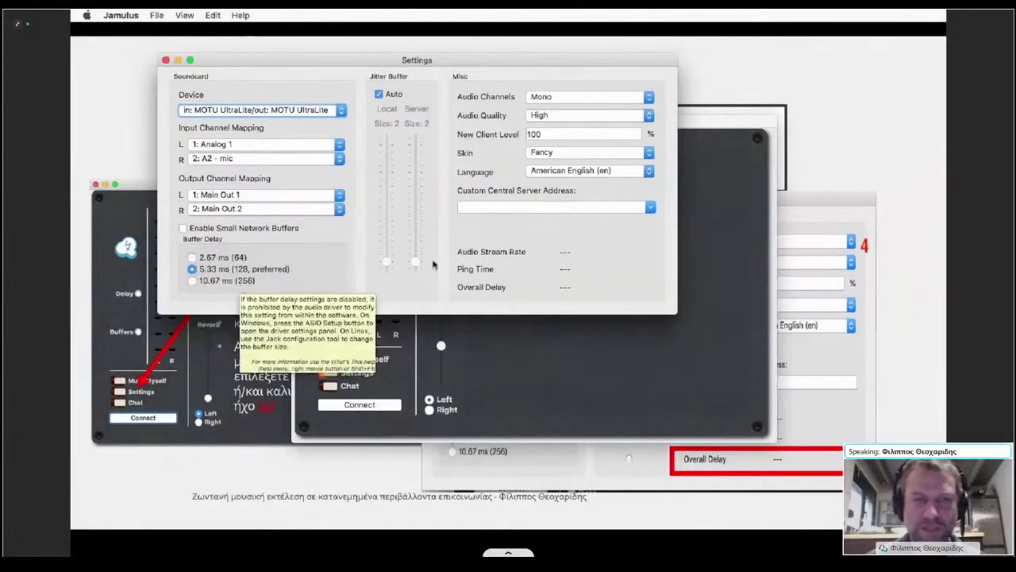
left_click(558, 97)
left_click(558, 97)
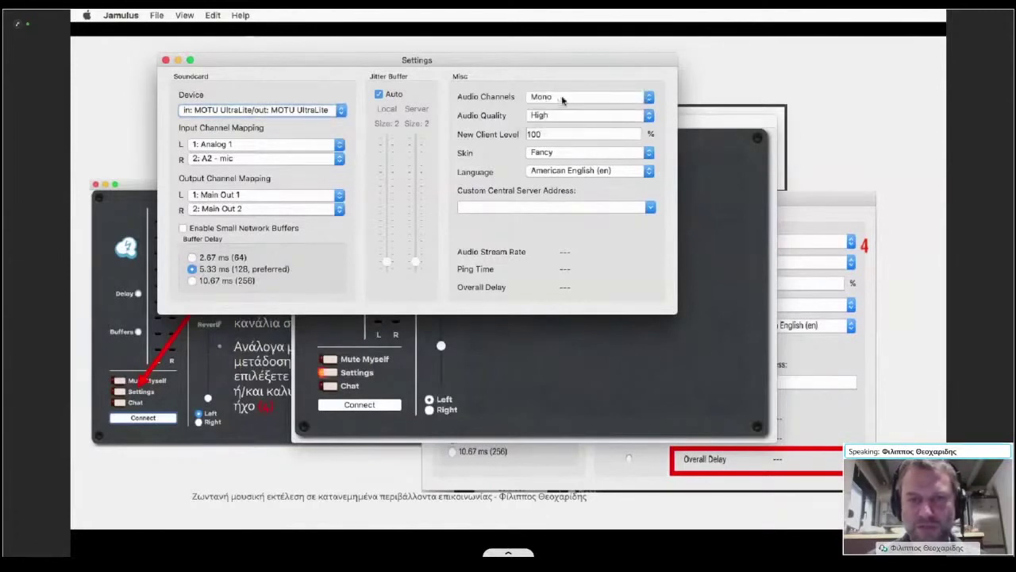
left_click(550, 116)
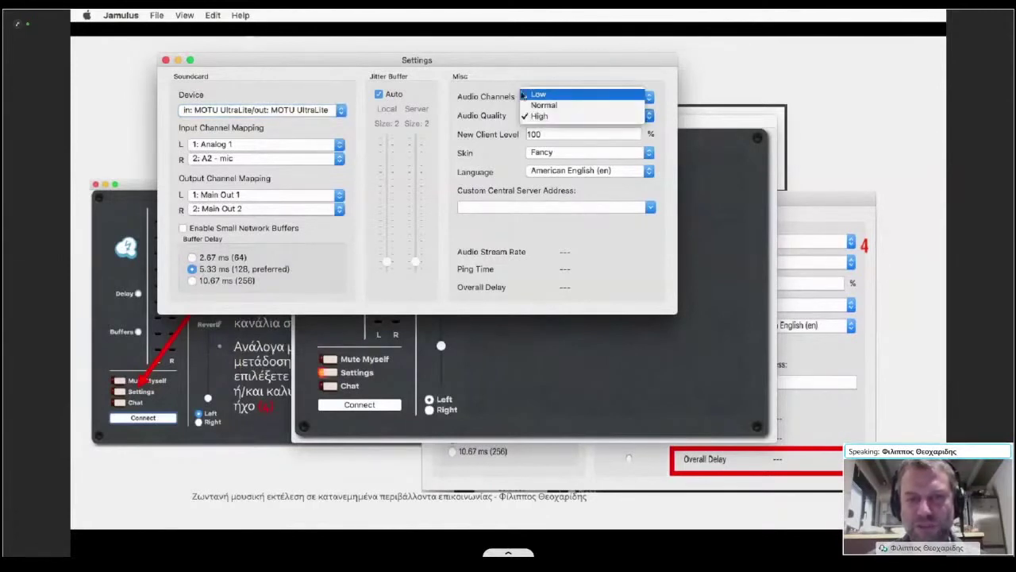
left_click(477, 103)
left_click(529, 101)
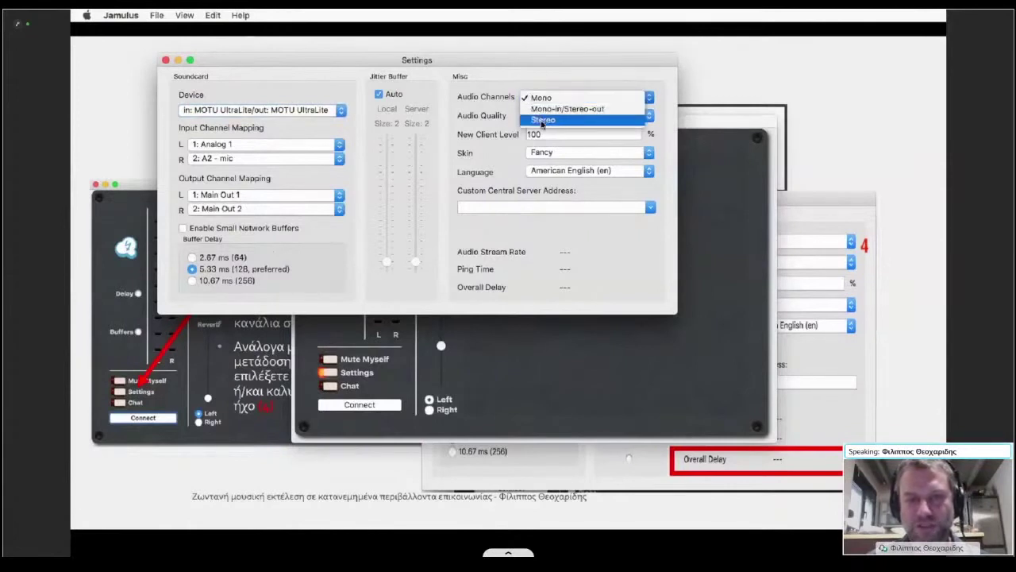
left_click(551, 112)
left_click(551, 115)
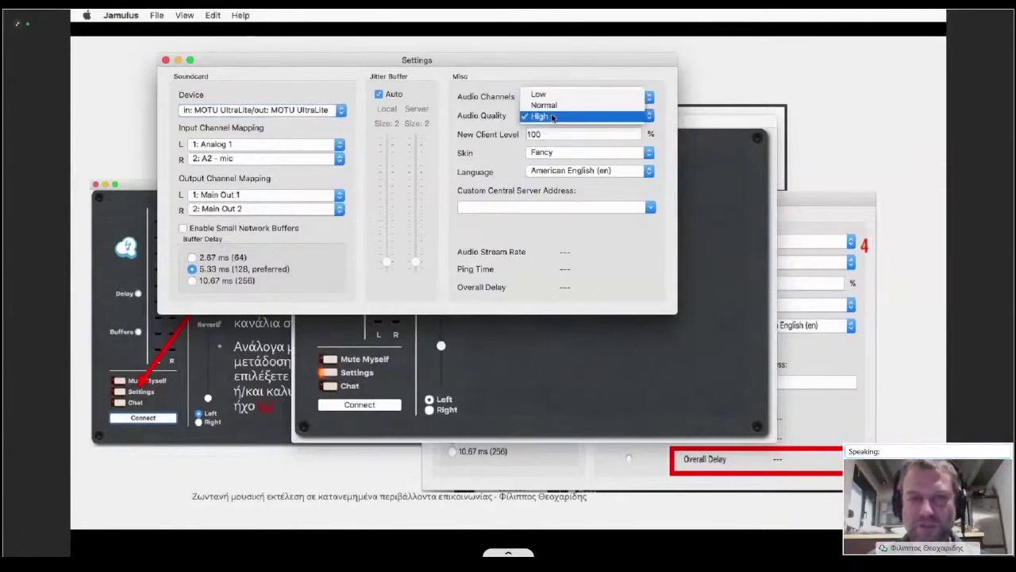
left_click(490, 116)
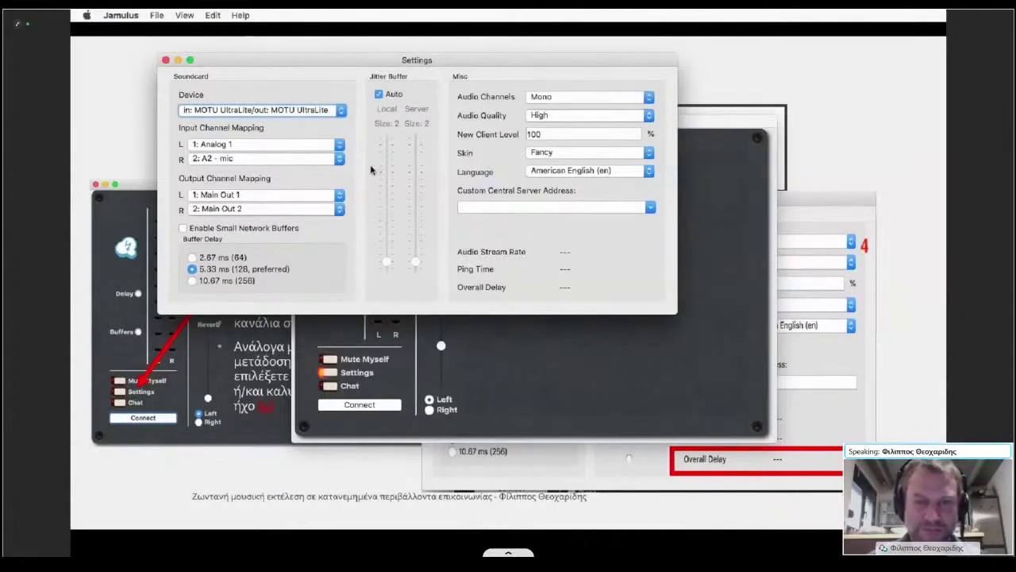
Close the settings window and open the server connection setup
left_click(165, 60)
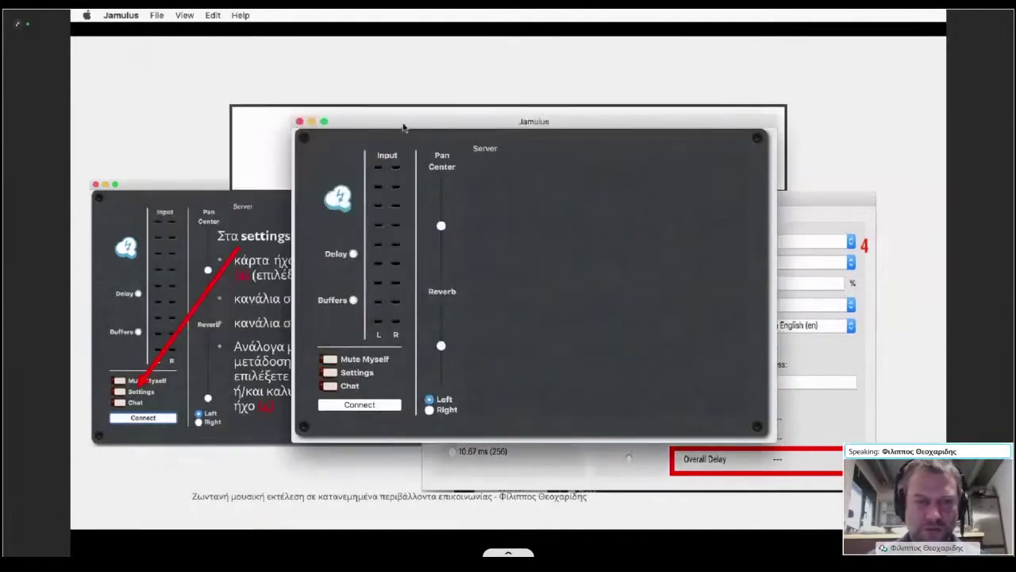
left_click_drag(406, 128, 400, 96)
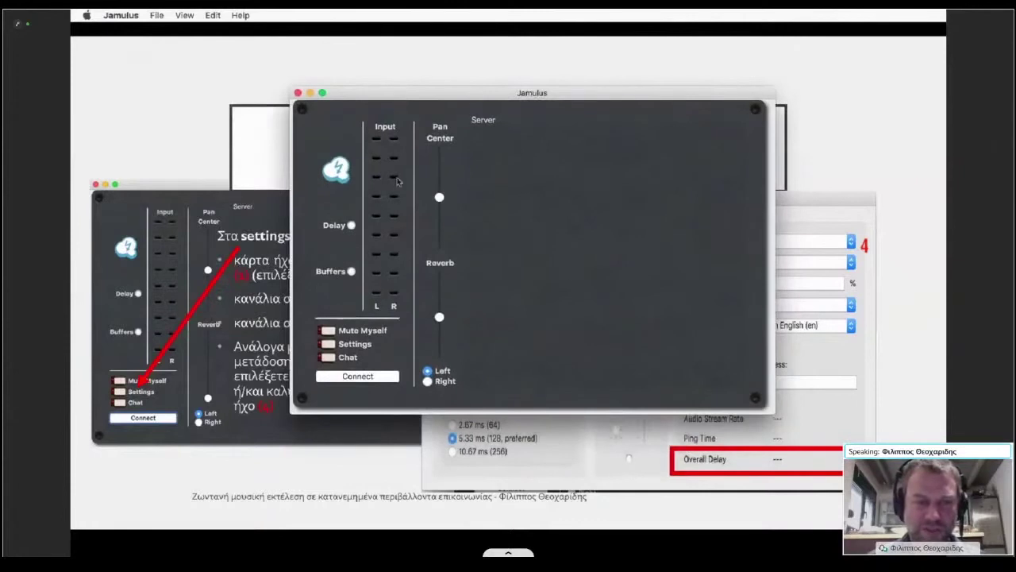
left_click(336, 376)
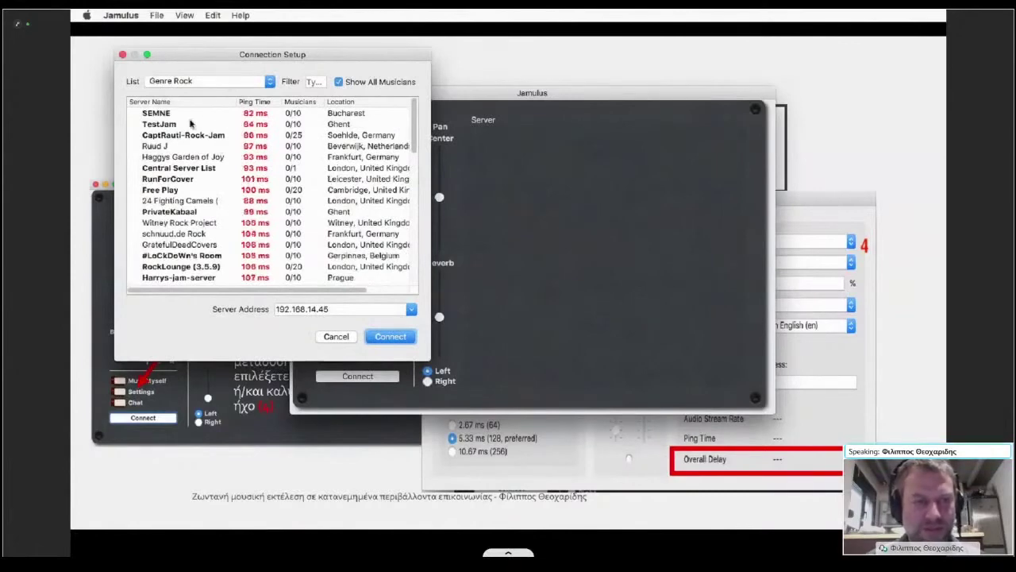
Look through the Genre Rock servers and switch the server list to All Genres
scroll(199, 165, "down", 5)
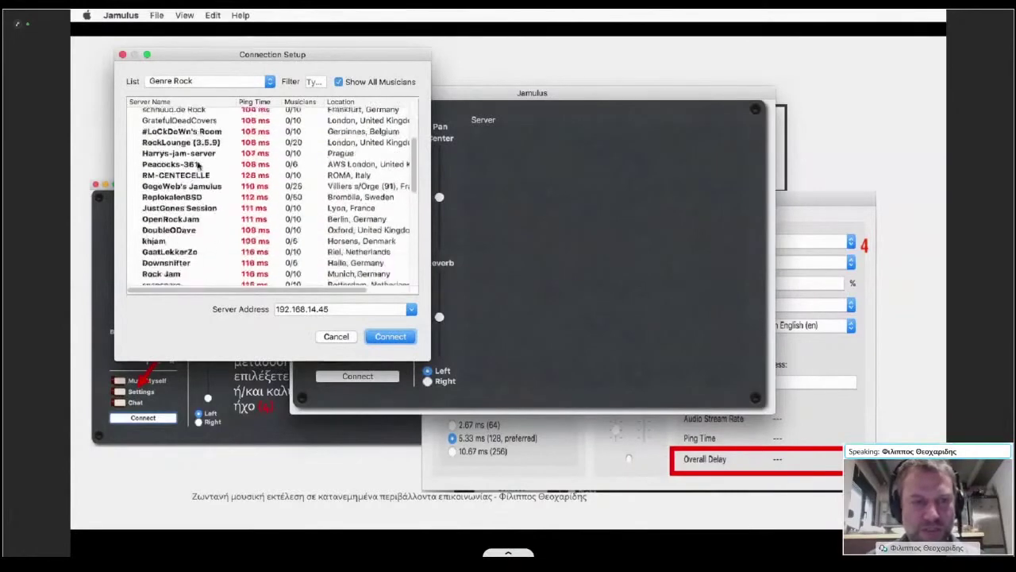
scroll(199, 165, "down", 3)
scroll(200, 163, "up", 8)
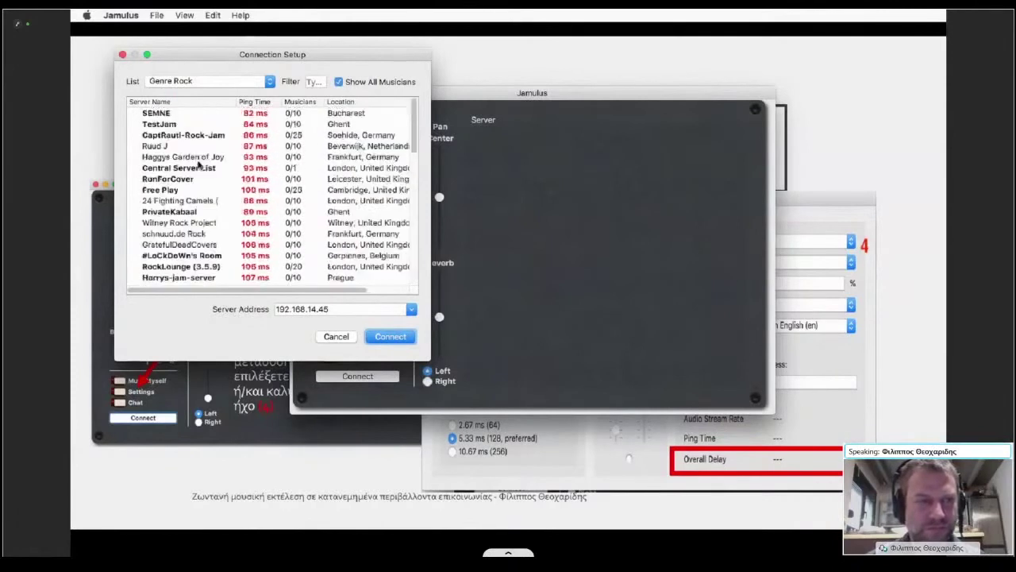
left_click(199, 82)
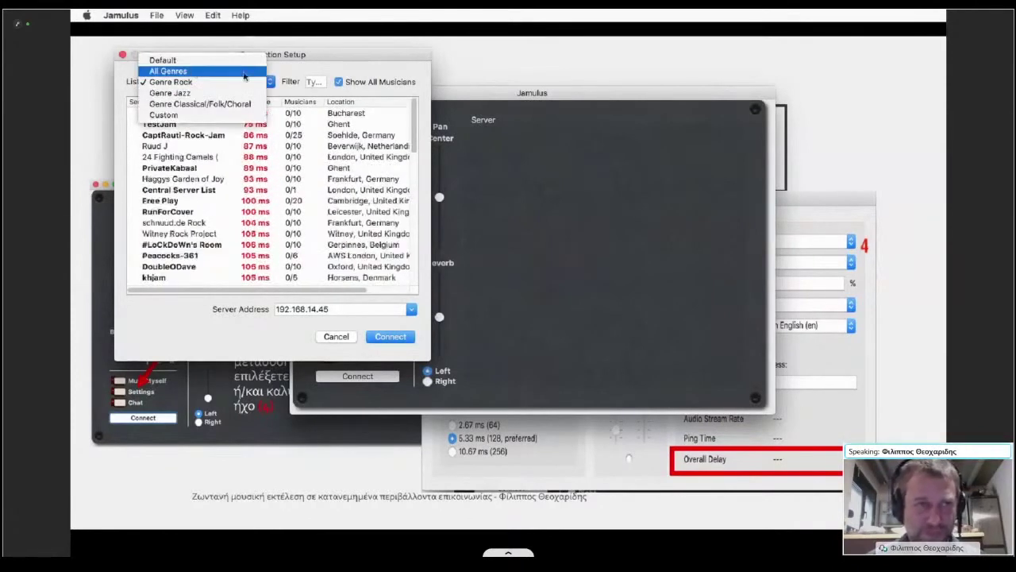
key("Return")
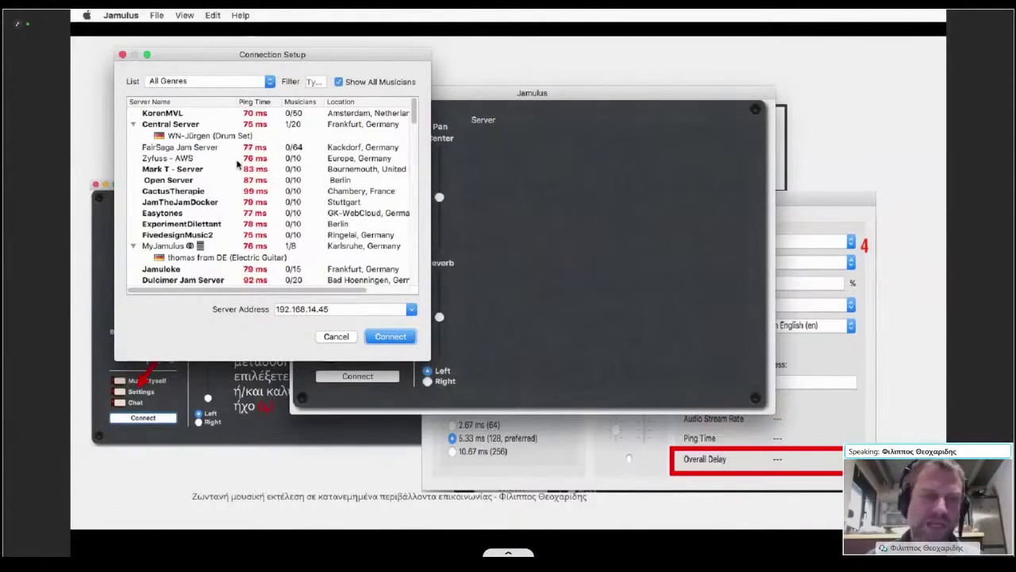
Compare the ping times, musician counts and locations of the Central Server, KorenMVL and MyJamulus entries
left_click(198, 127)
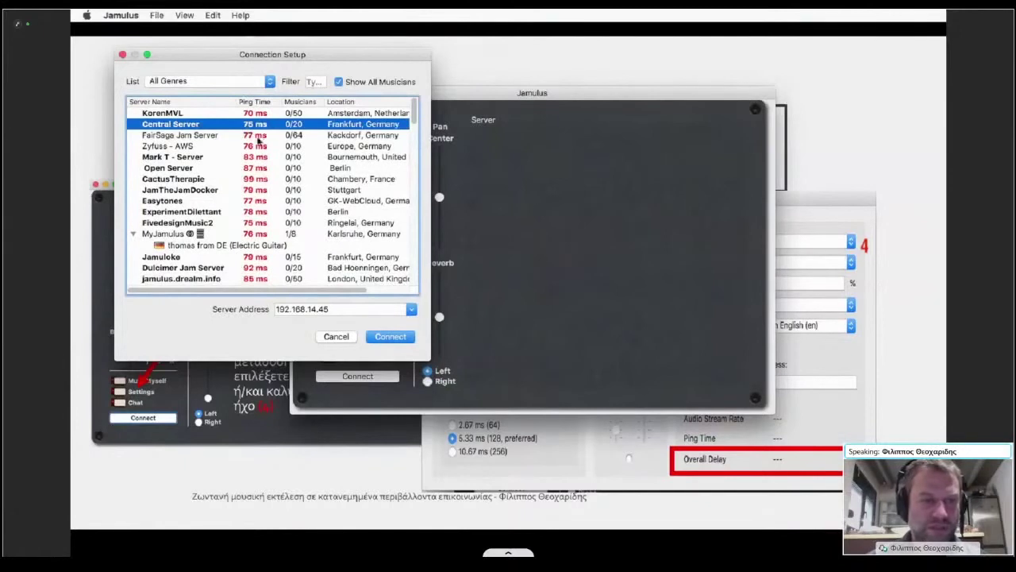
left_click(177, 113)
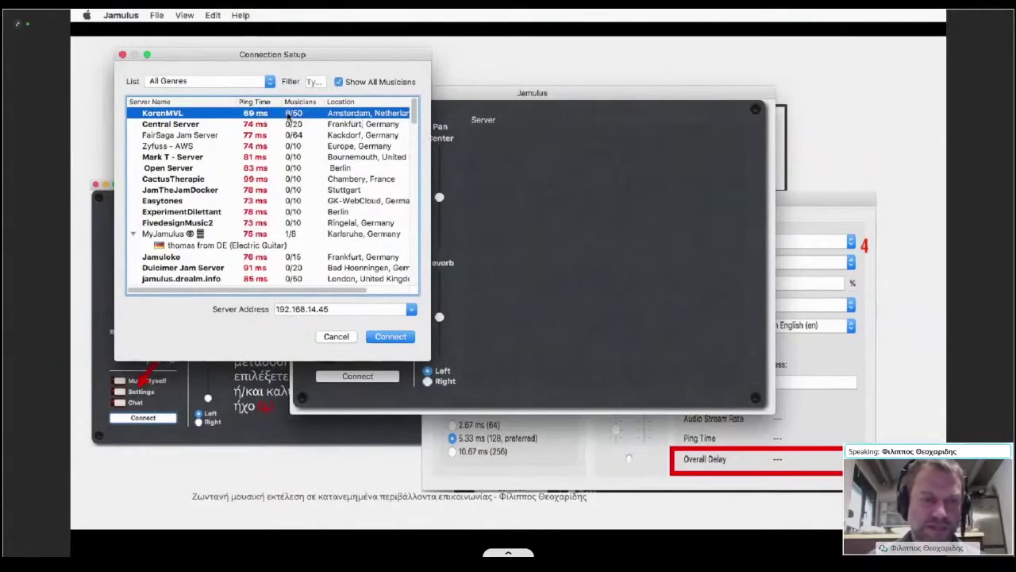
left_click(150, 232)
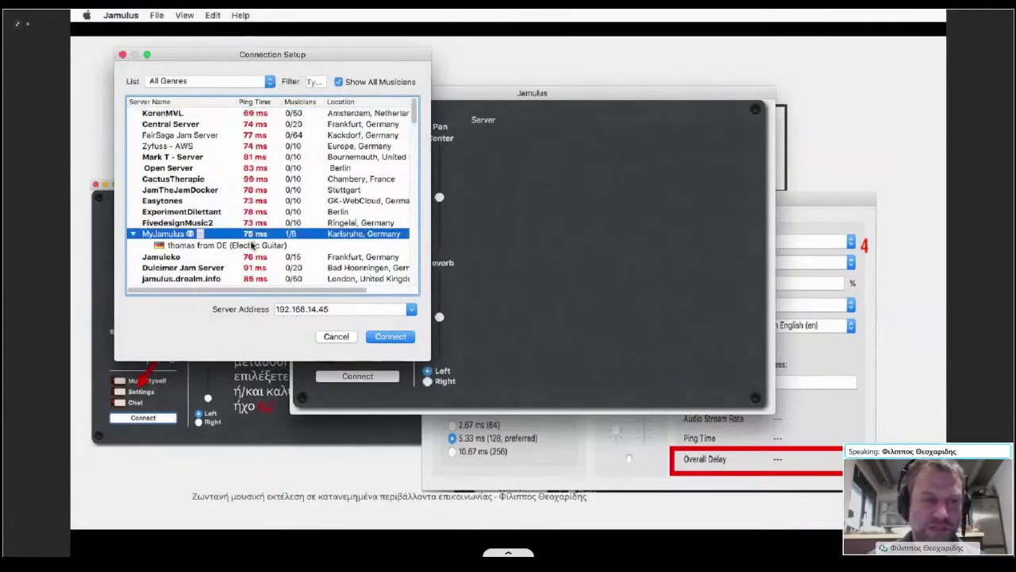
left_click(218, 116)
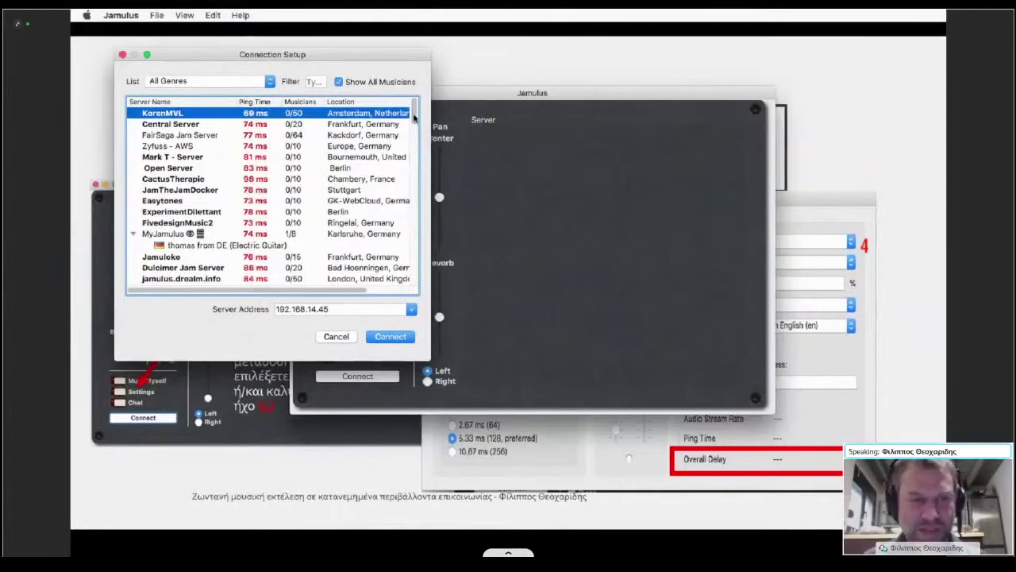
scroll(413, 118, "down", 1)
scroll(350, 121, "up", 1)
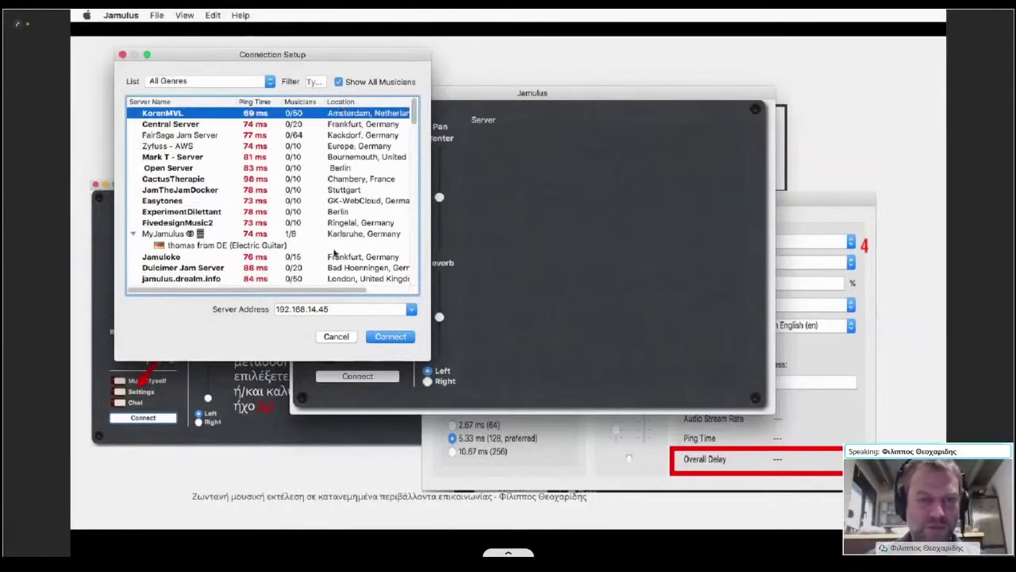
scroll(414, 115, "down", 4)
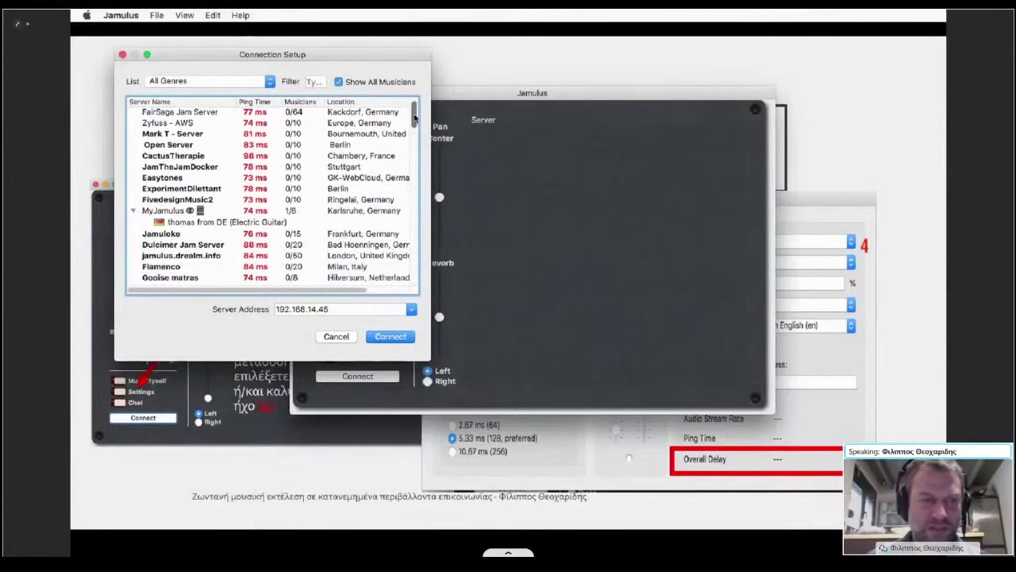
scroll(414, 116, "up", 4)
Switch the server list to Default and from there to Genre Jazz
left_click(230, 82)
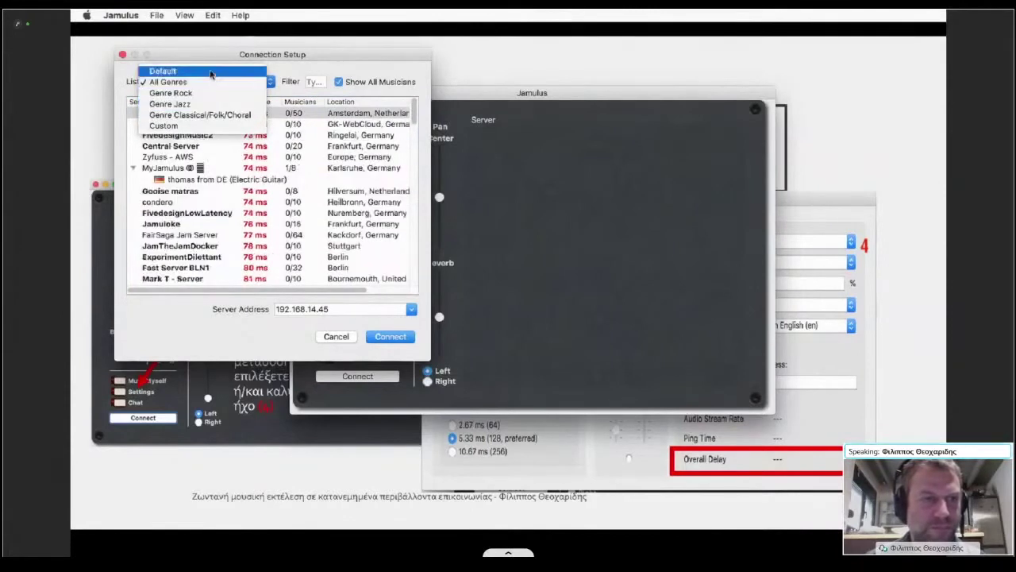
left_click(211, 73)
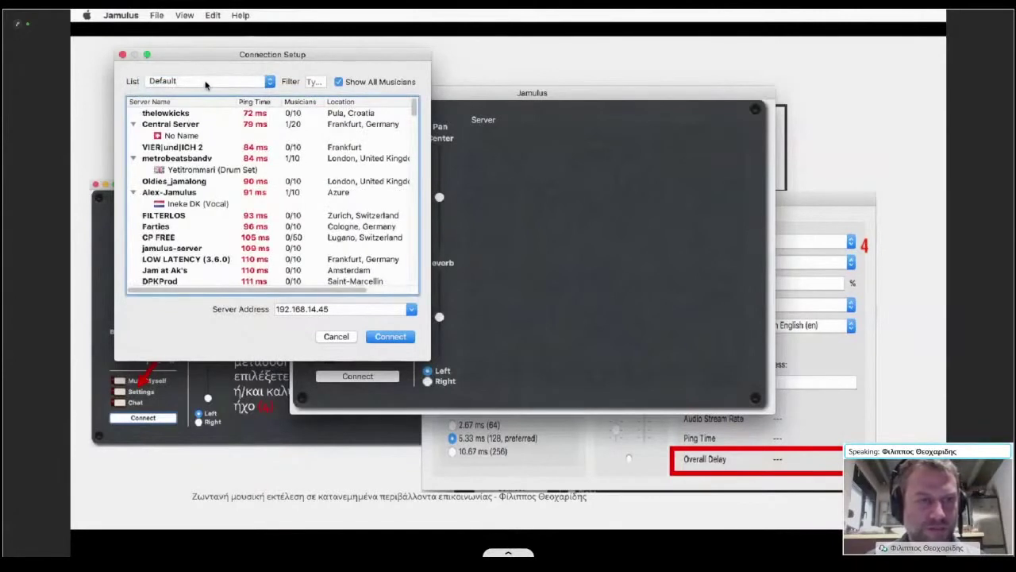
left_click(205, 83)
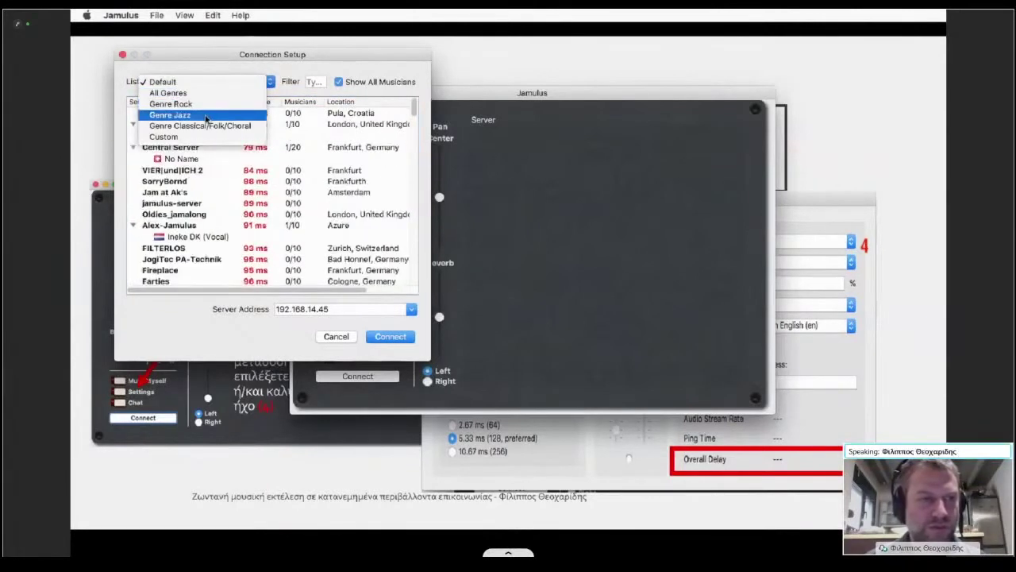
left_click(205, 116)
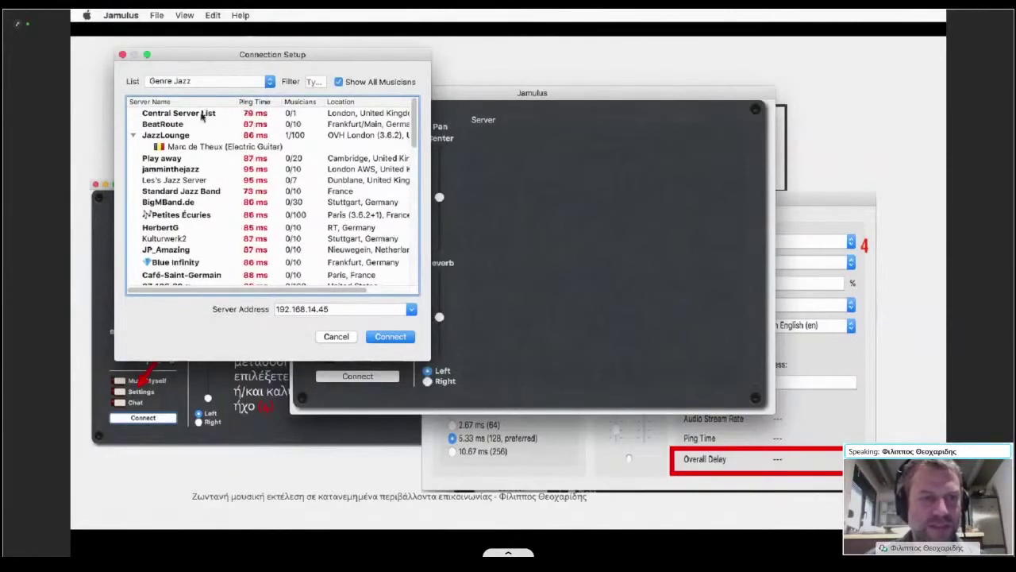
Examine how ping times relate to location in the jazz list, from London to the United States and Buenos Aires servers
left_click(203, 115)
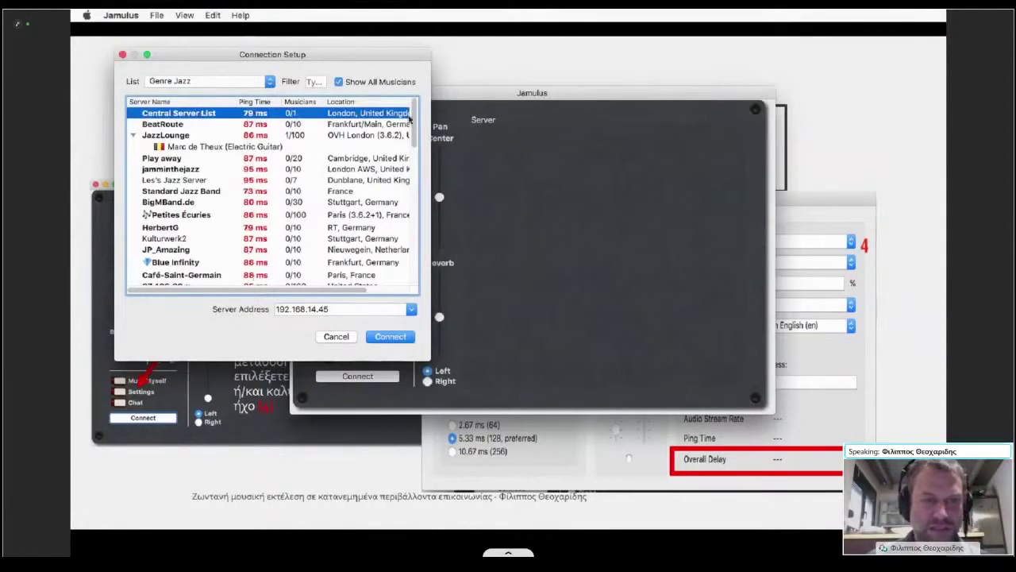
left_click_drag(413, 121, 410, 240)
left_click(341, 199)
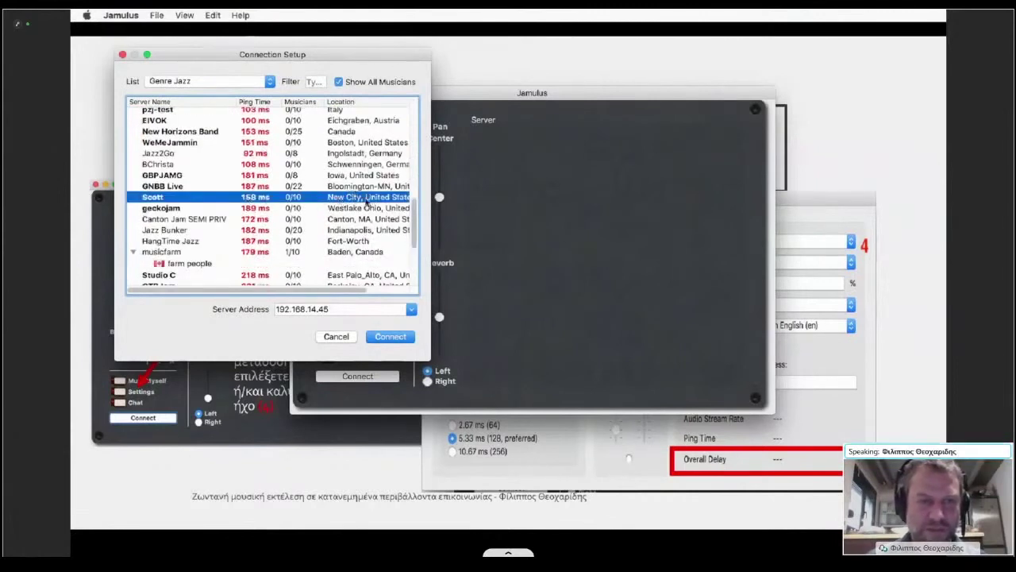
left_click(359, 209)
left_click(353, 219)
left_click(316, 230)
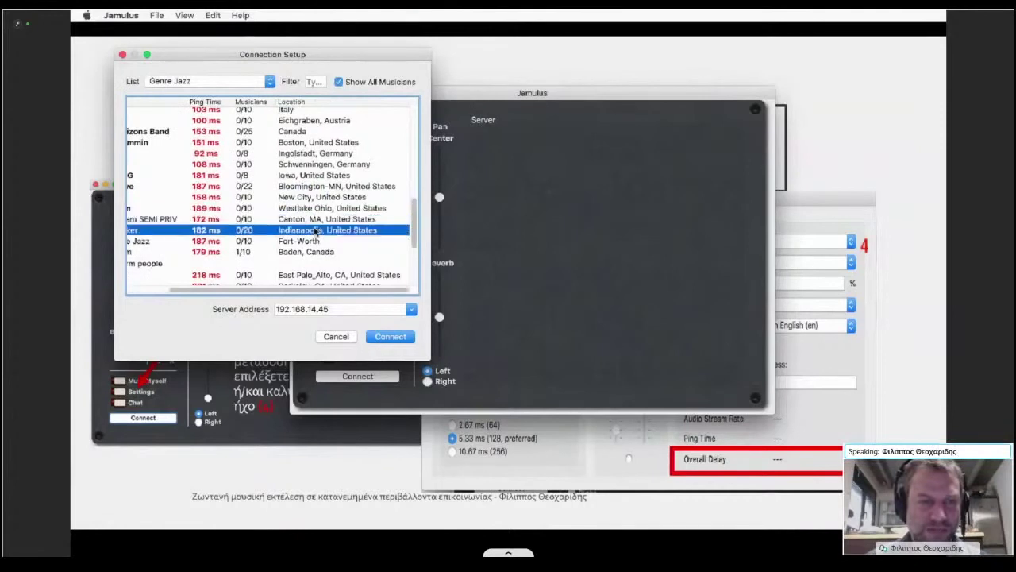
scroll(283, 224, "down", 3)
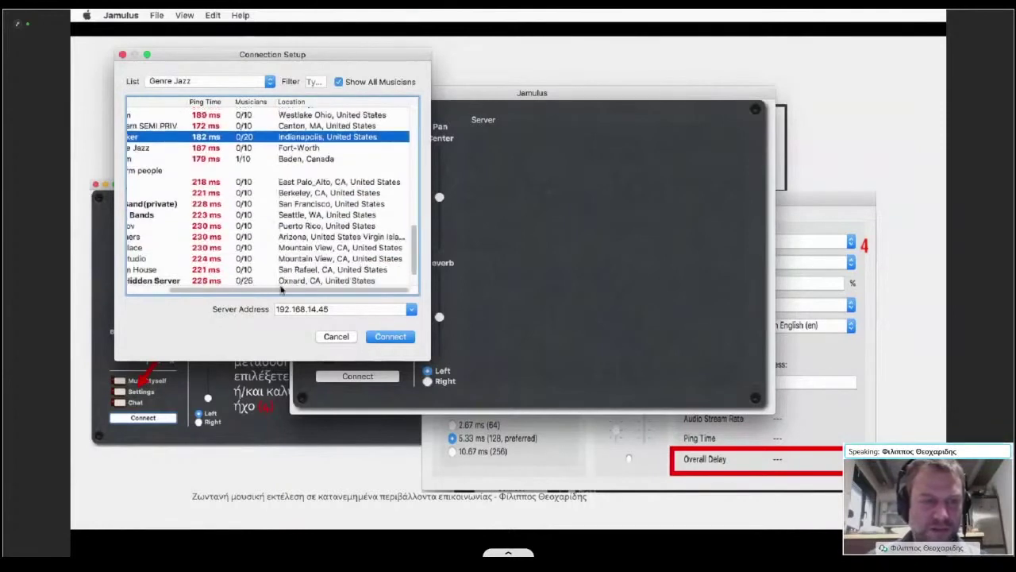
scroll(278, 262, "left", 3)
scroll(275, 230, "down", 2)
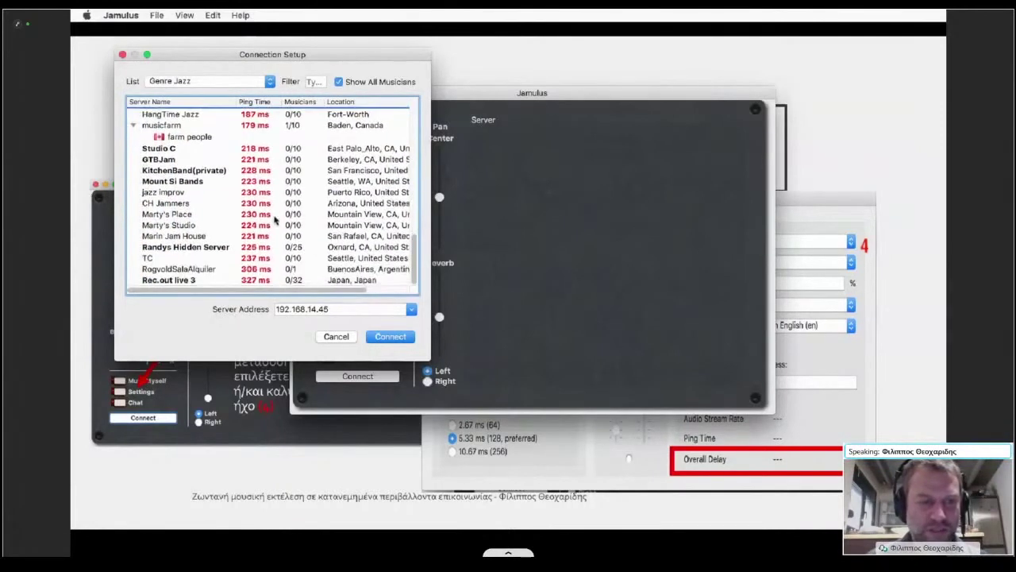
left_click(341, 271)
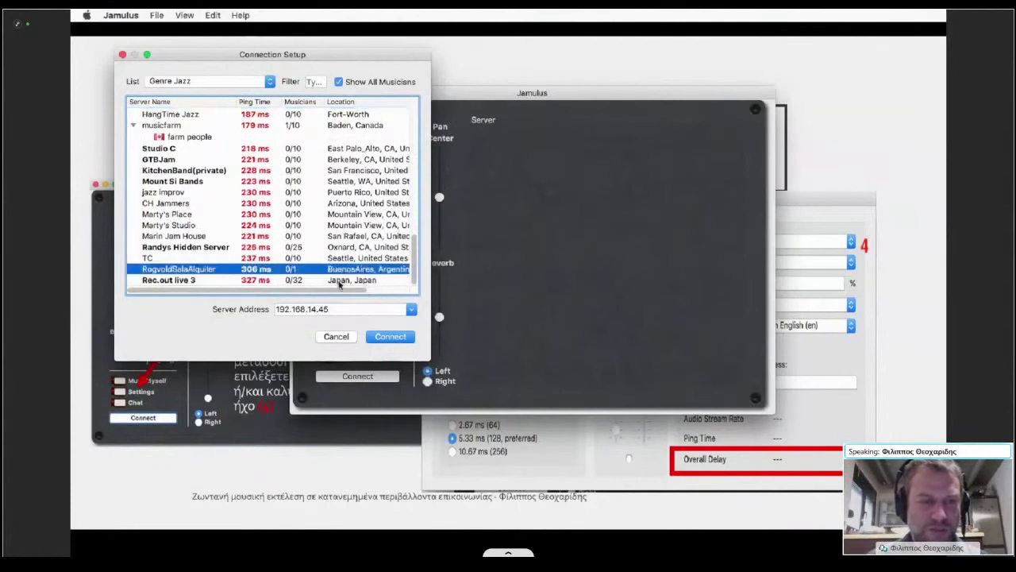
Compare the ping times of the distant Japan and Buenos Aires servers with the nearest ones in the jazz list
left_click(339, 282)
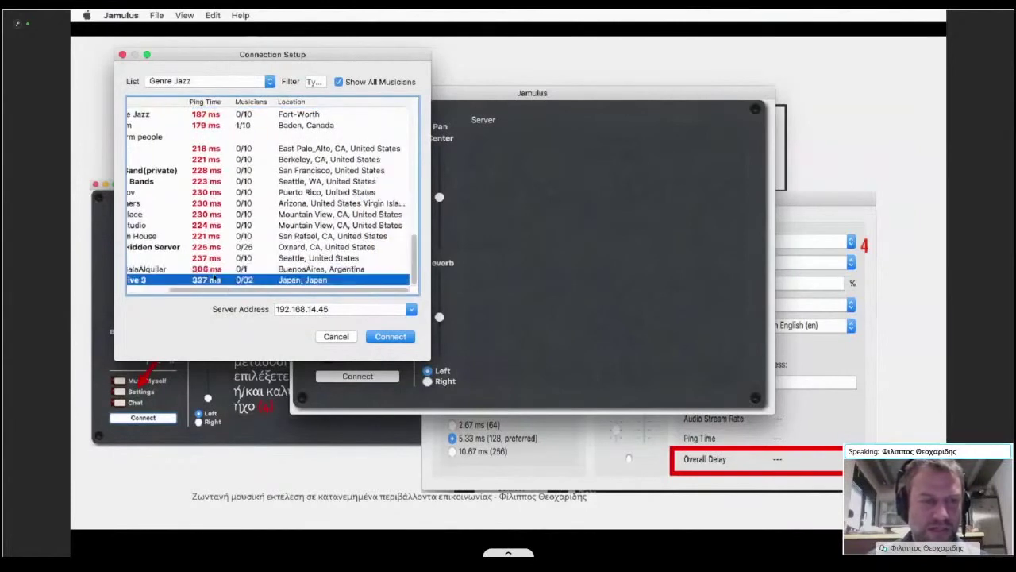
left_click(213, 270)
scroll(253, 292, "left", 3)
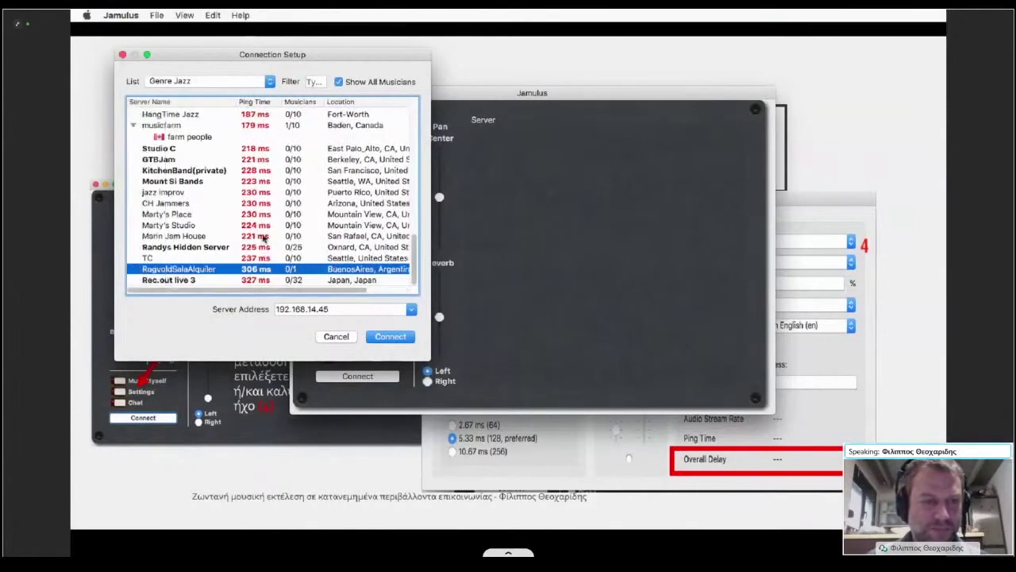
scroll(270, 230, "up", 10)
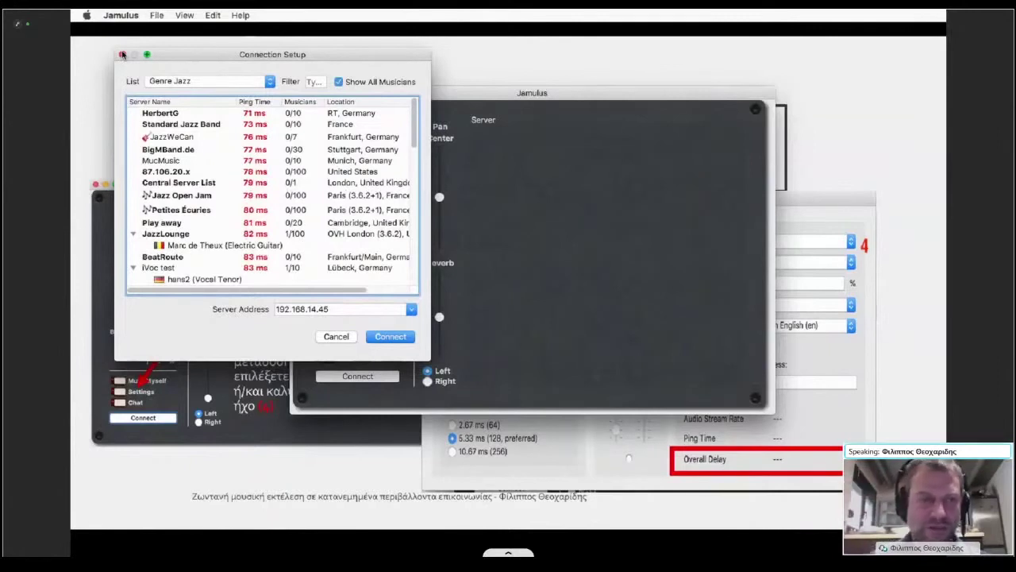
Connect to the HerbertG server in Germany from the jazz list and dismiss its welcome chat
left_click(226, 116)
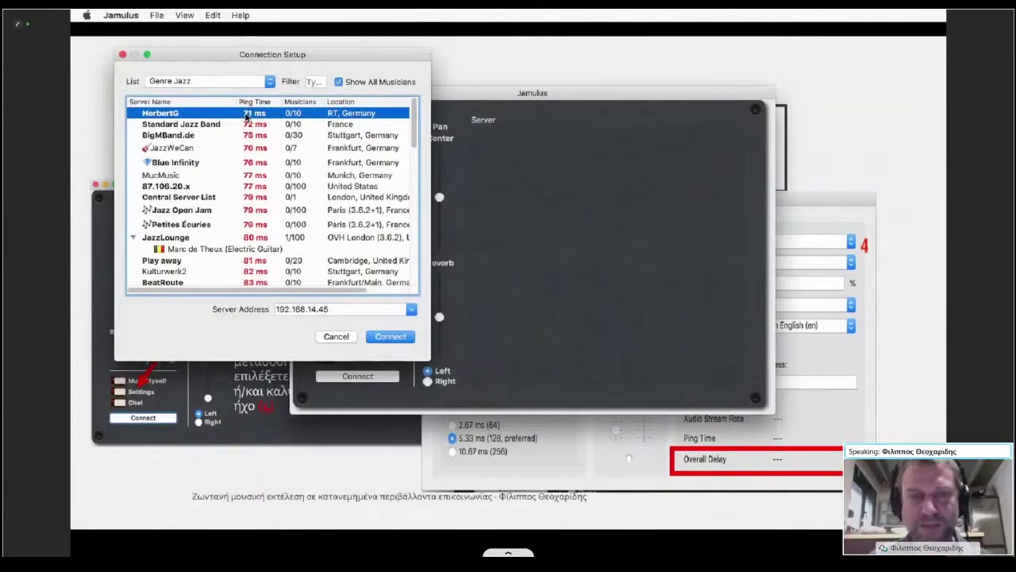
left_click_drag(190, 59, 197, 62)
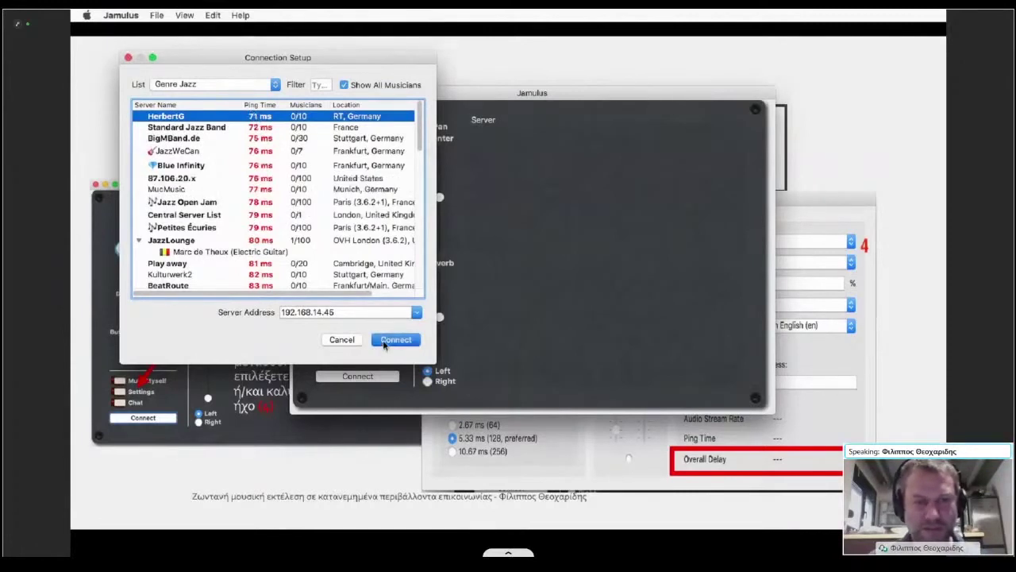
left_click(396, 339)
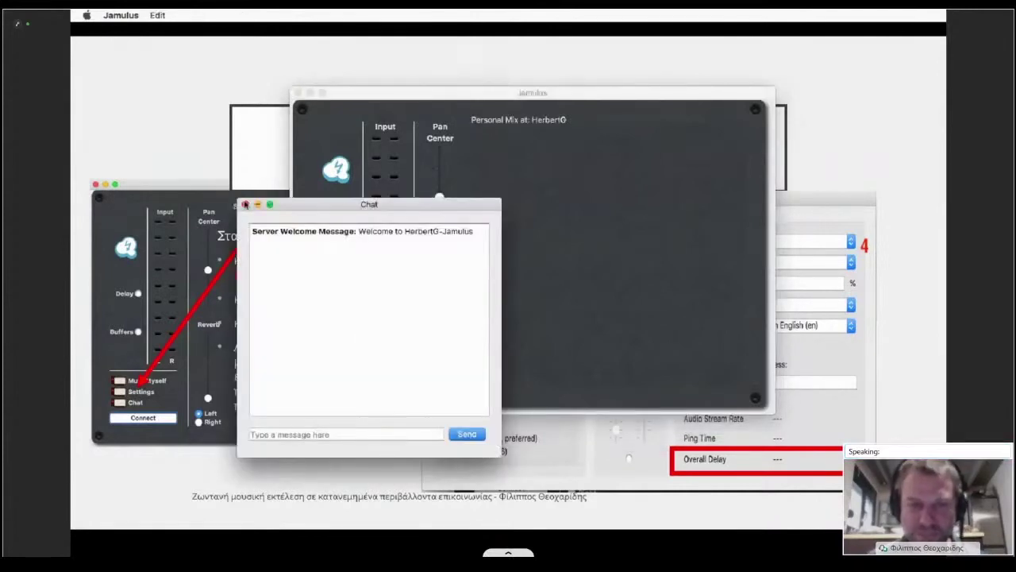
left_click(245, 205)
Lower your own channel's fader to near its minimum in the personal mix, and switch its Mute and Solo on and off in turn
mouse_move(500, 278)
left_mouse_down()
mouse_move(500, 155)
mouse_move(506, 294)
left_mouse_up()
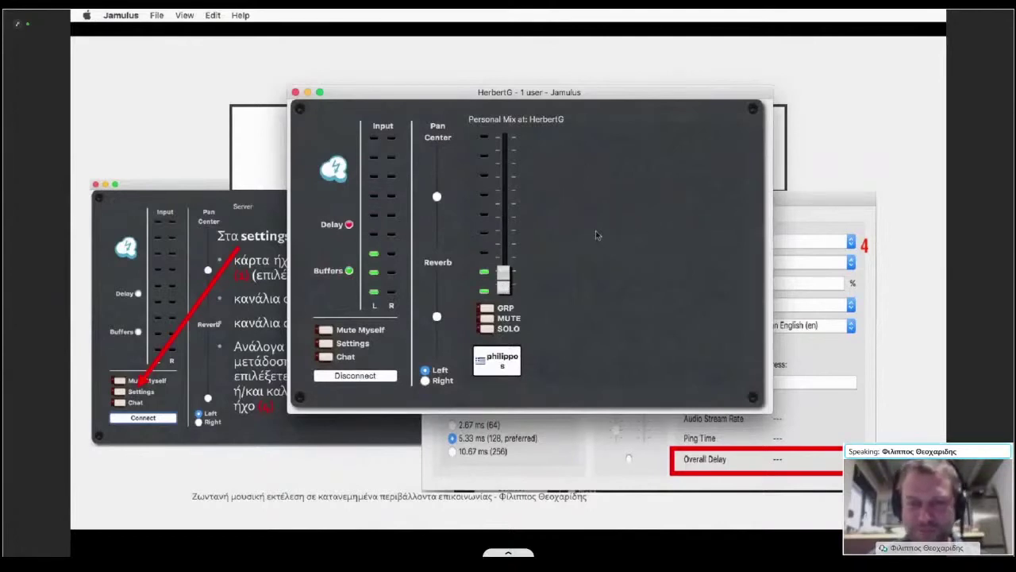
left_click(486, 318)
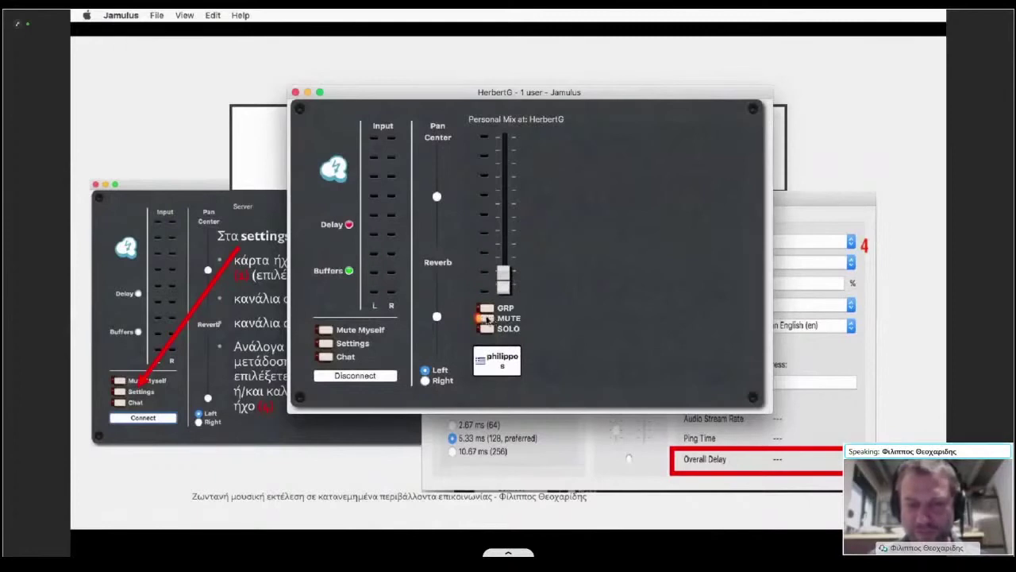
left_click(485, 318)
left_click(485, 328)
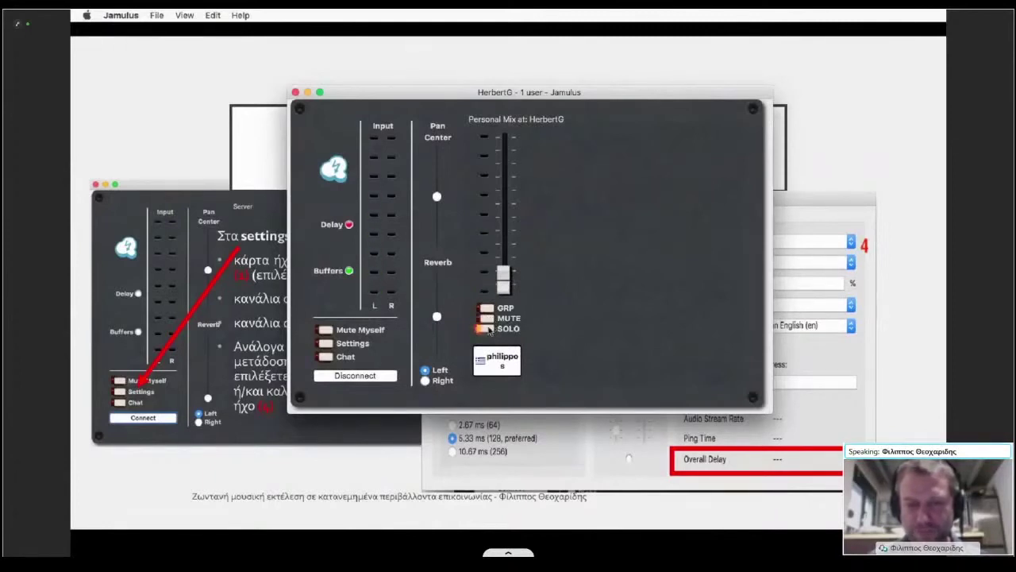
left_click(487, 329)
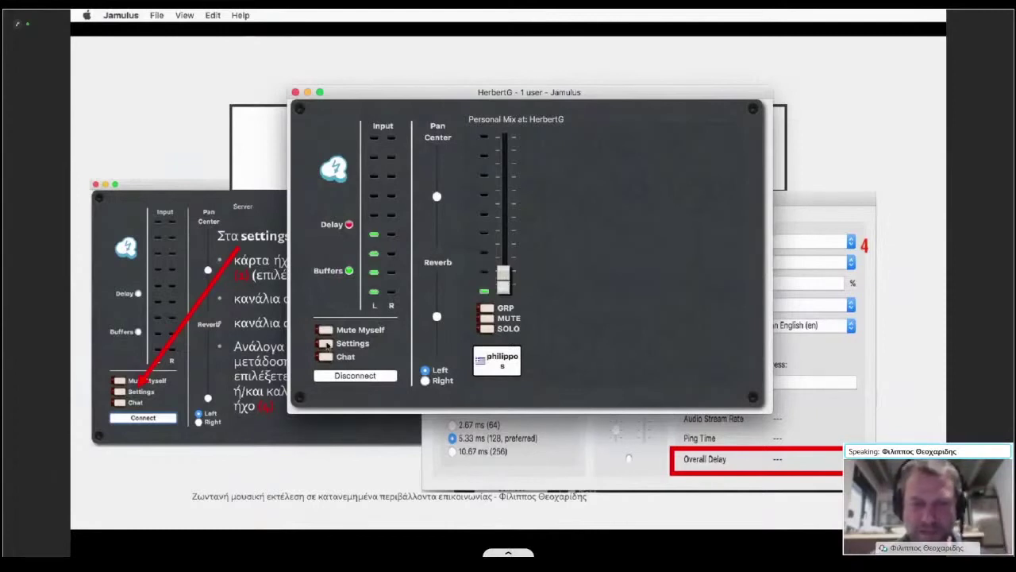
Examine the audio stream rate, ping time and overall delay of the live connection in the settings, and return to the sound card slide
left_click(326, 343)
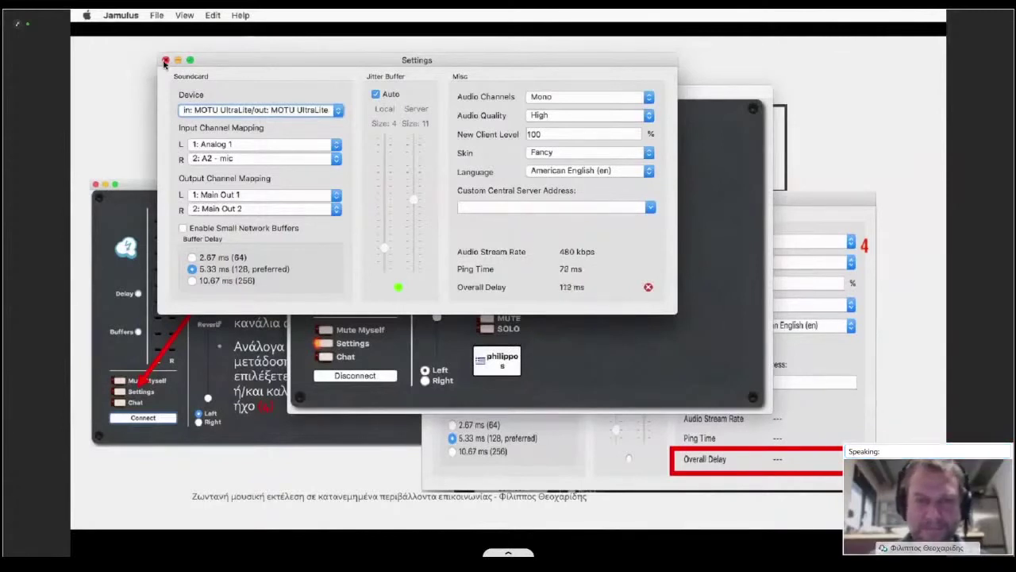
left_click(165, 62)
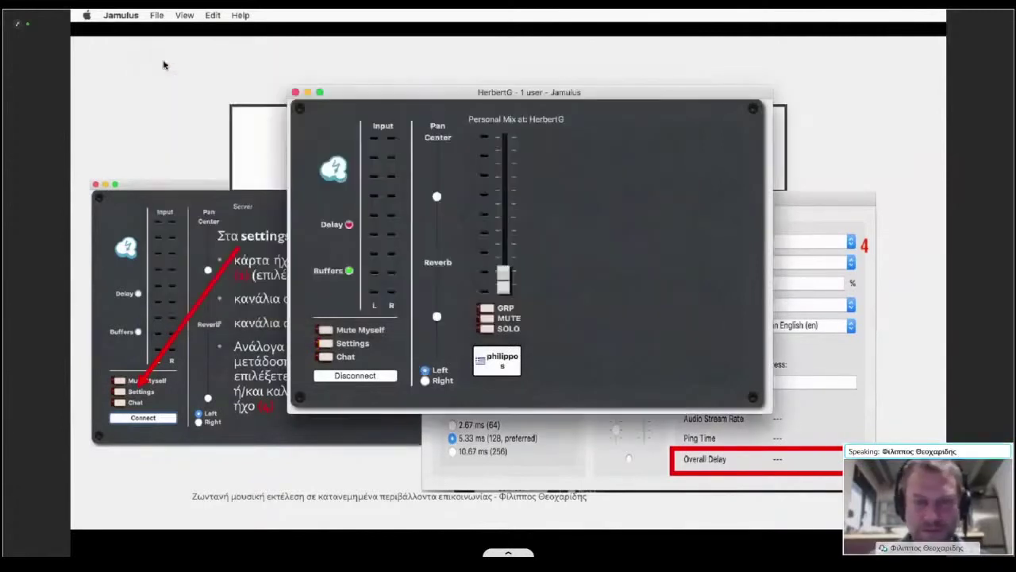
left_click(371, 474)
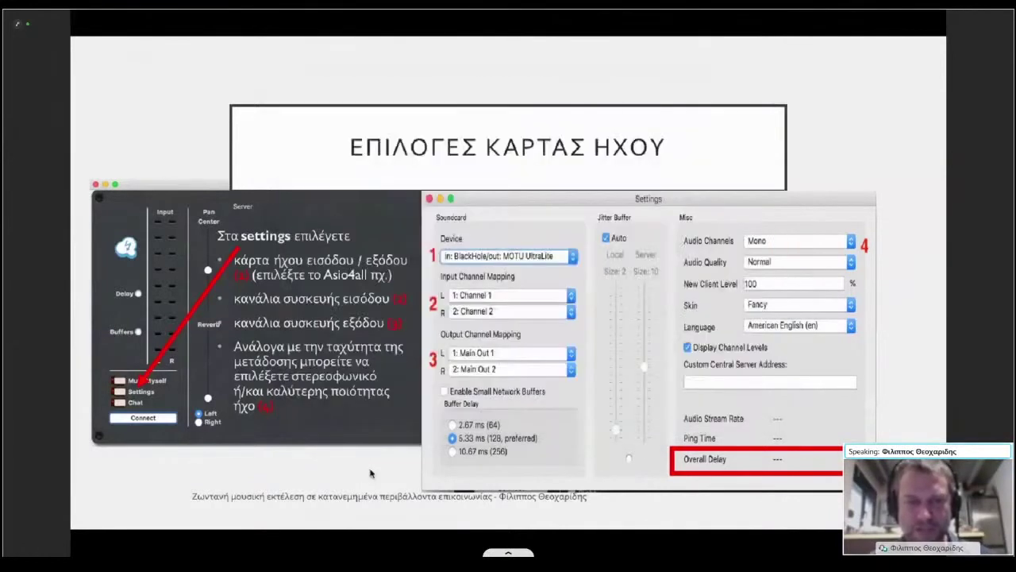